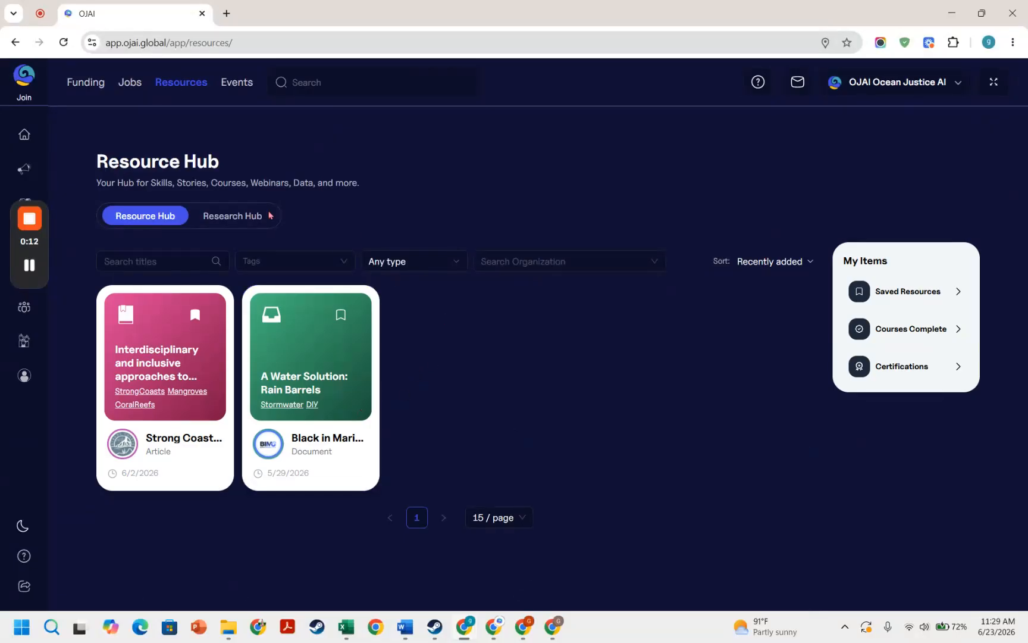
Step: Open the organization's back office from its profile and start creating a new resource in its Resources section
{"action": "mouse_move", "coordinate": [35, 169]}
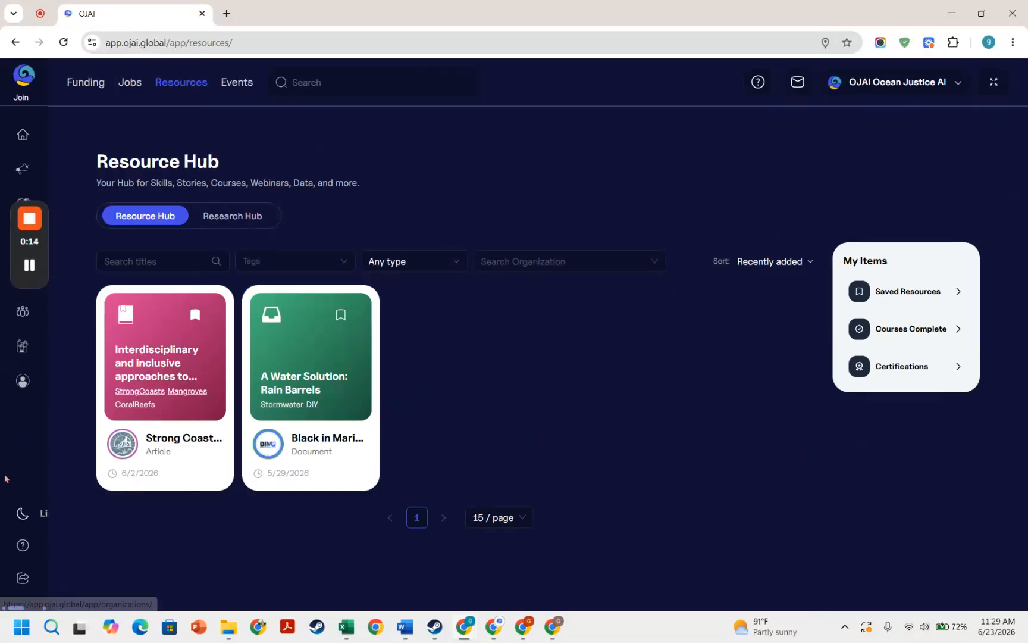
{"action": "left_click", "coordinate": [56, 384]}
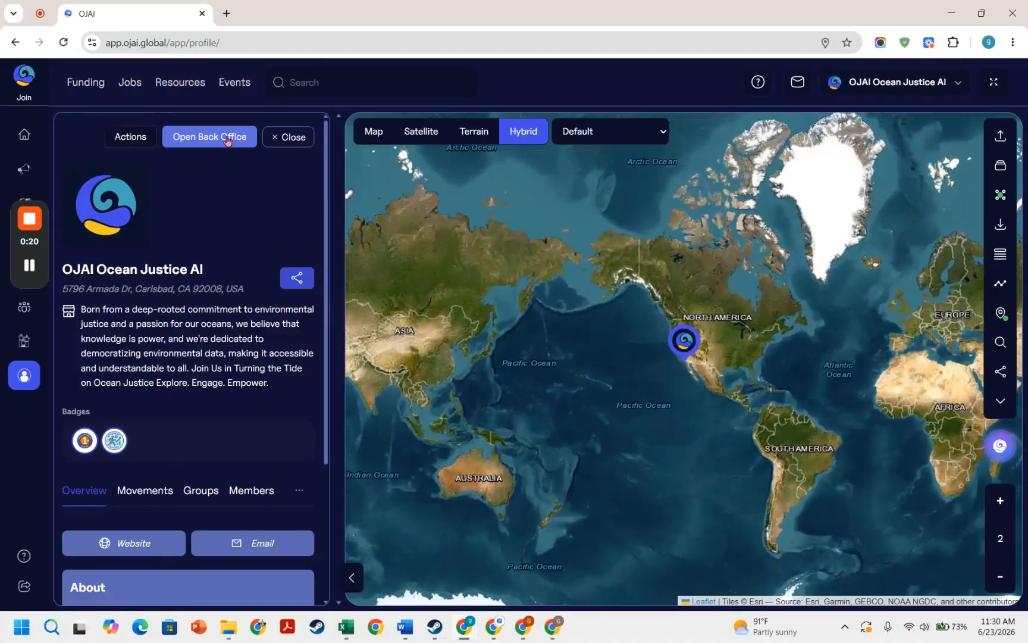
{"action": "left_click", "coordinate": [227, 140]}
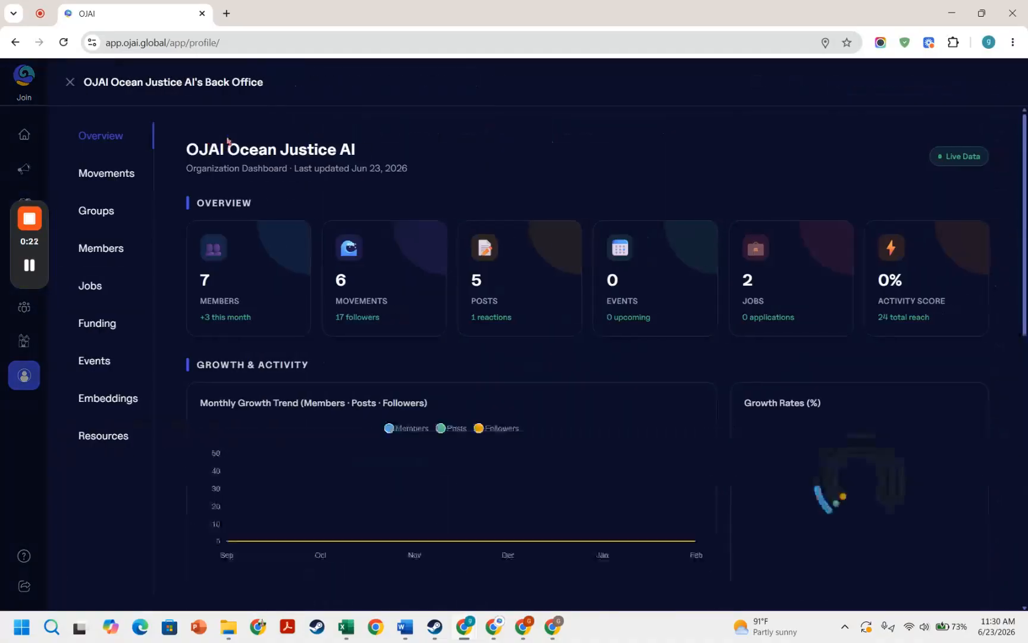
{"action": "left_click", "coordinate": [113, 439]}
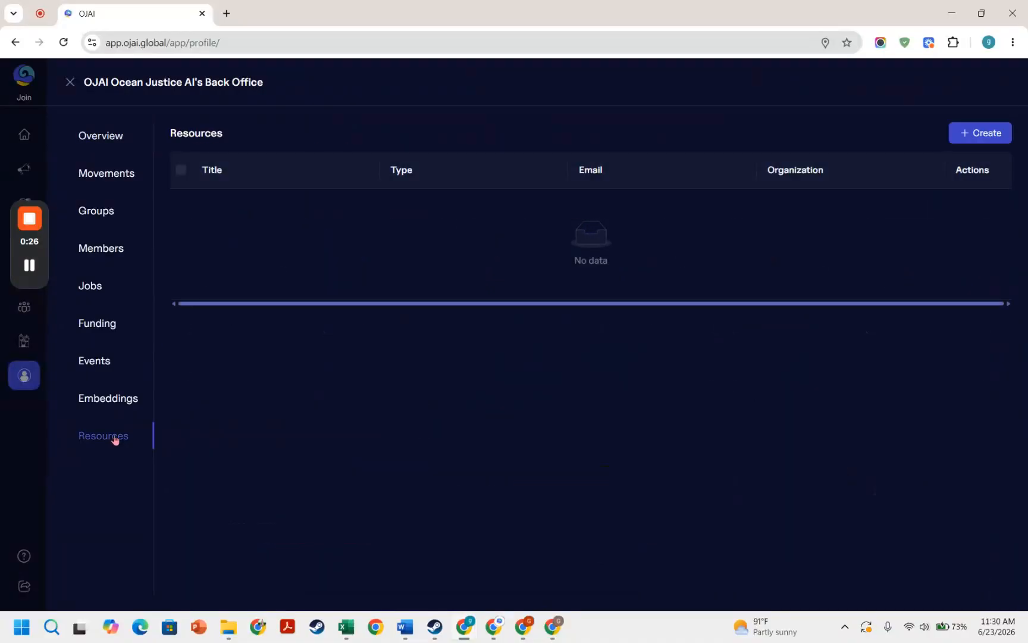
{"action": "left_click", "coordinate": [965, 134]}
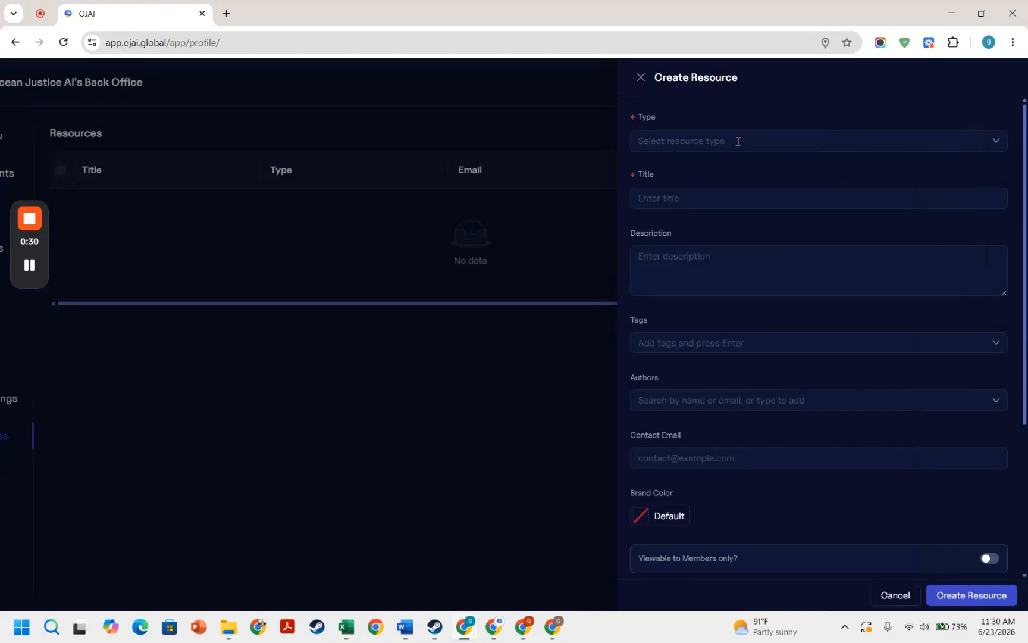
Step: Set the new resource's type to Video
{"action": "left_click", "coordinate": [738, 141]}
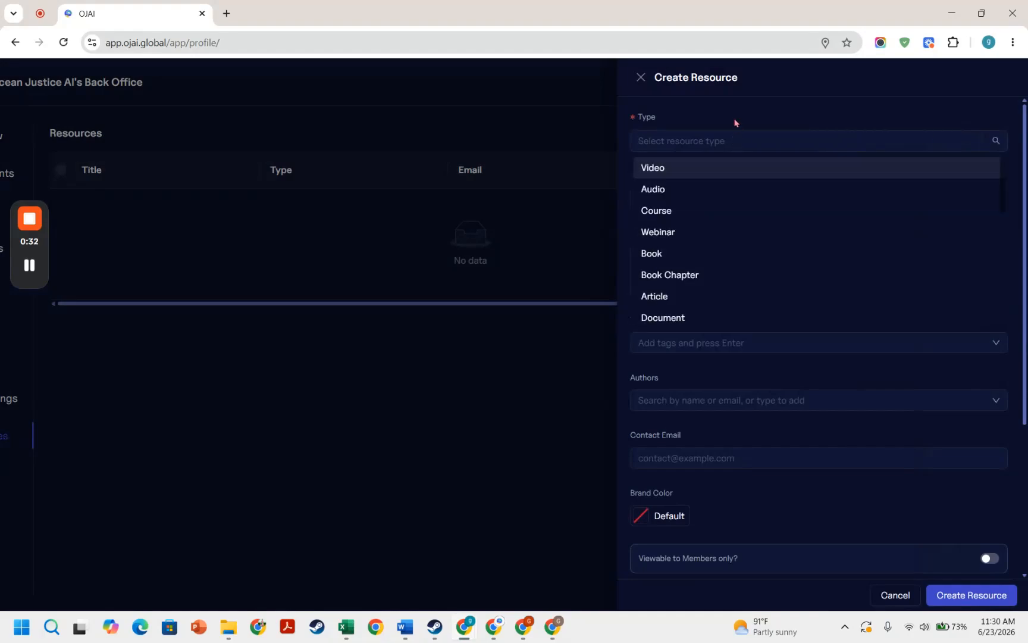
{"action": "left_click", "coordinate": [731, 128]}
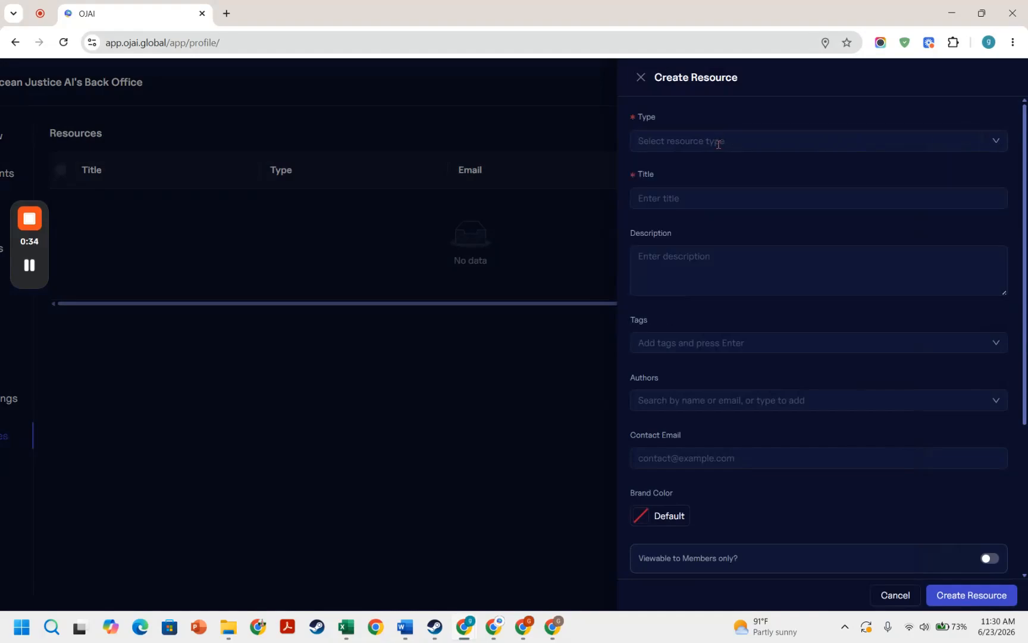
{"action": "left_click", "coordinate": [718, 144]}
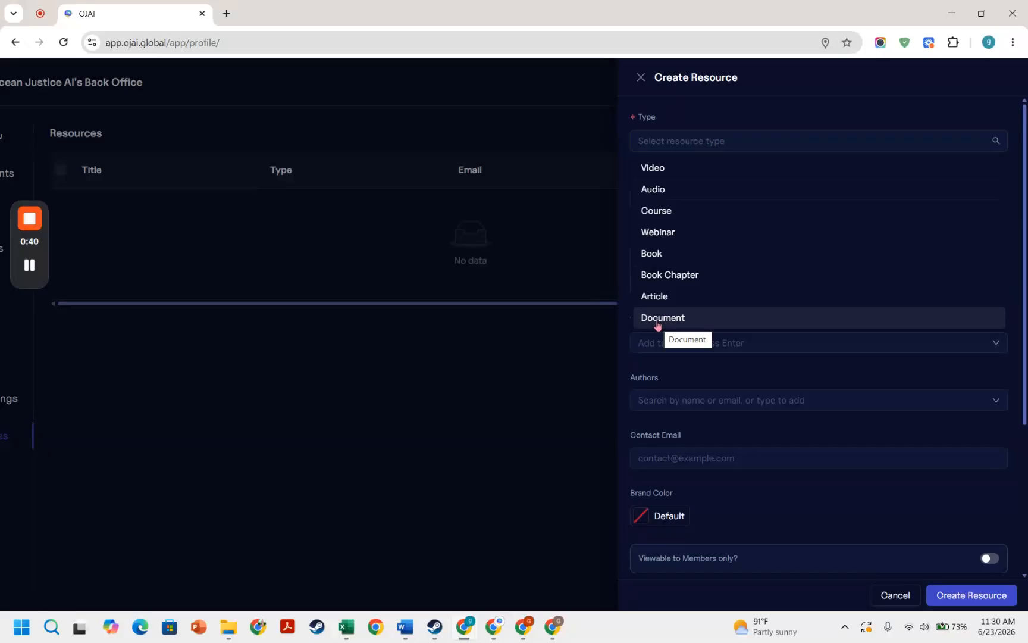
{"action": "left_click", "coordinate": [664, 171]}
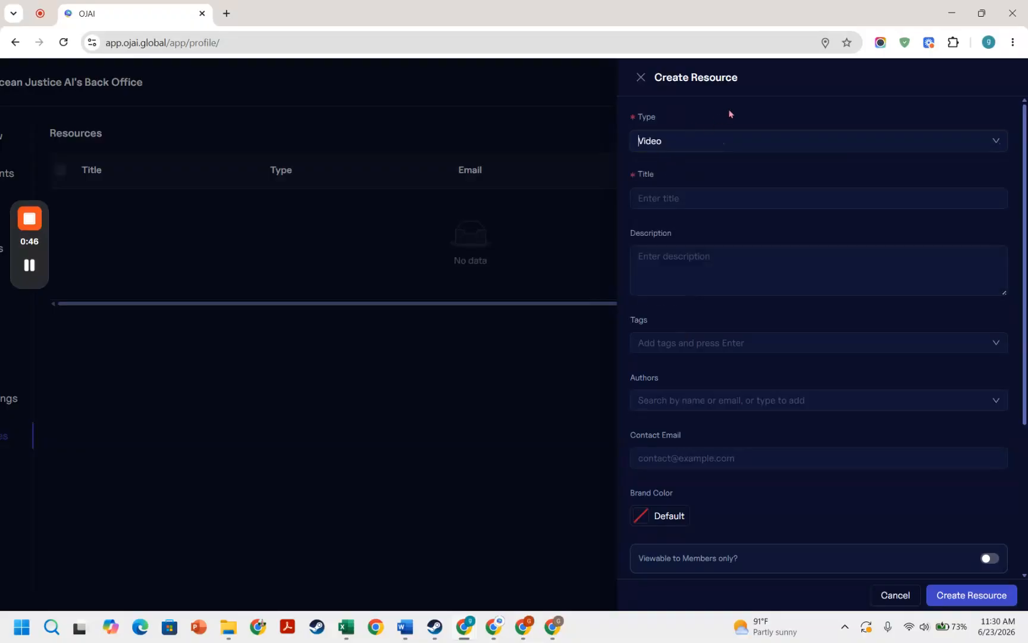
Step: Title the resource "Wave", describe it as "Waves" and add the tag "Wave"
{"action": "left_click", "coordinate": [716, 201]}
{"action": "type", "text": "Wave"}
{"action": "type", "text": "Waves"}
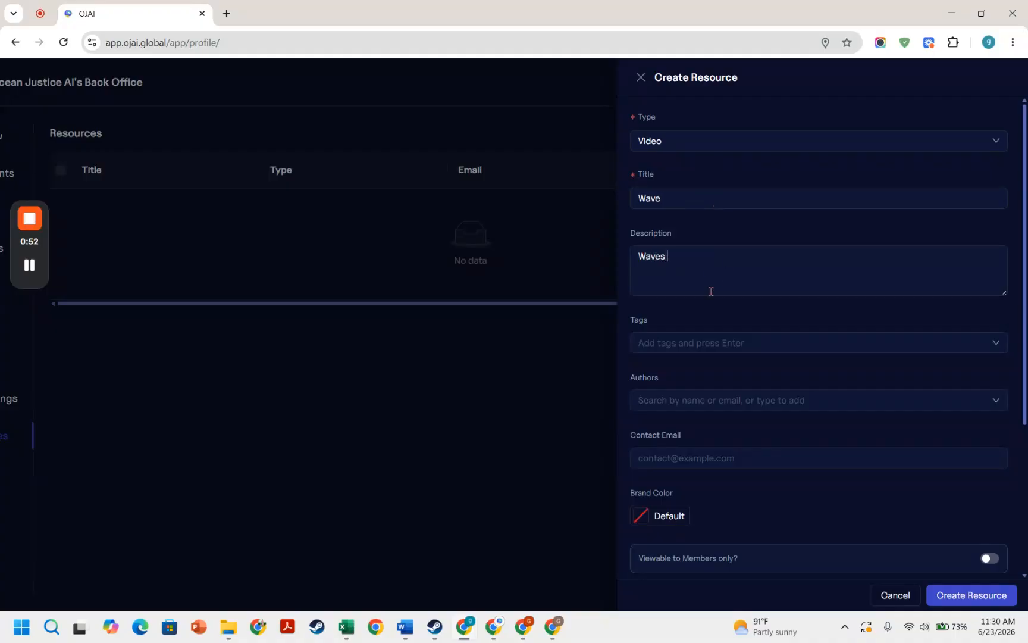
{"action": "type", "text": "Wave"}
{"action": "key", "text": "Return"}
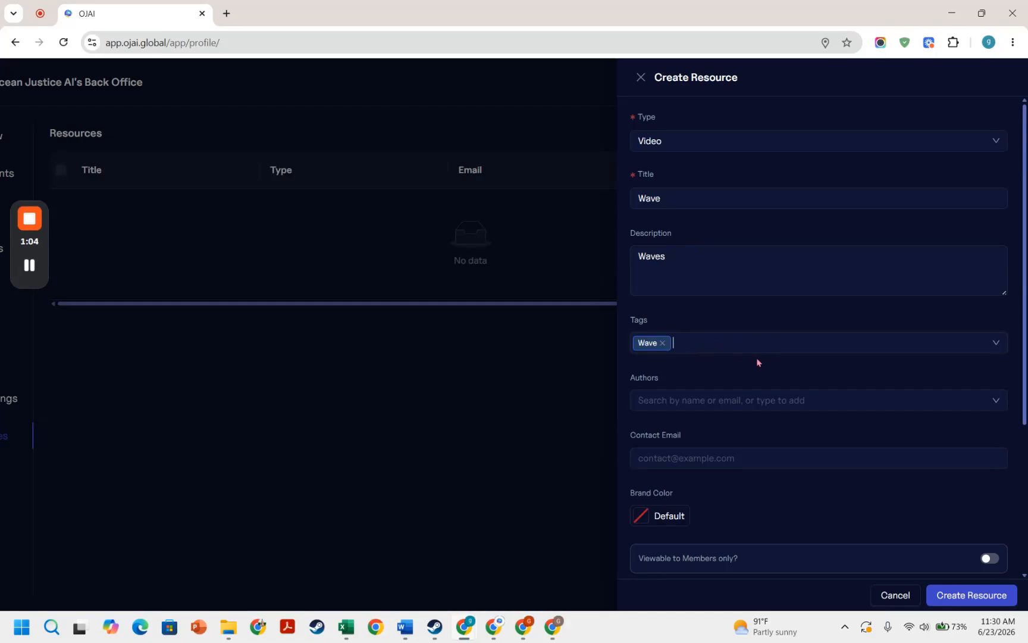
Step: Examine the resource's optional Authors, Contact Email and Brand Color settings, including the color picker
{"action": "scroll", "coordinate": [750, 364], "scroll_direction": "down", "scroll_amount": 1}
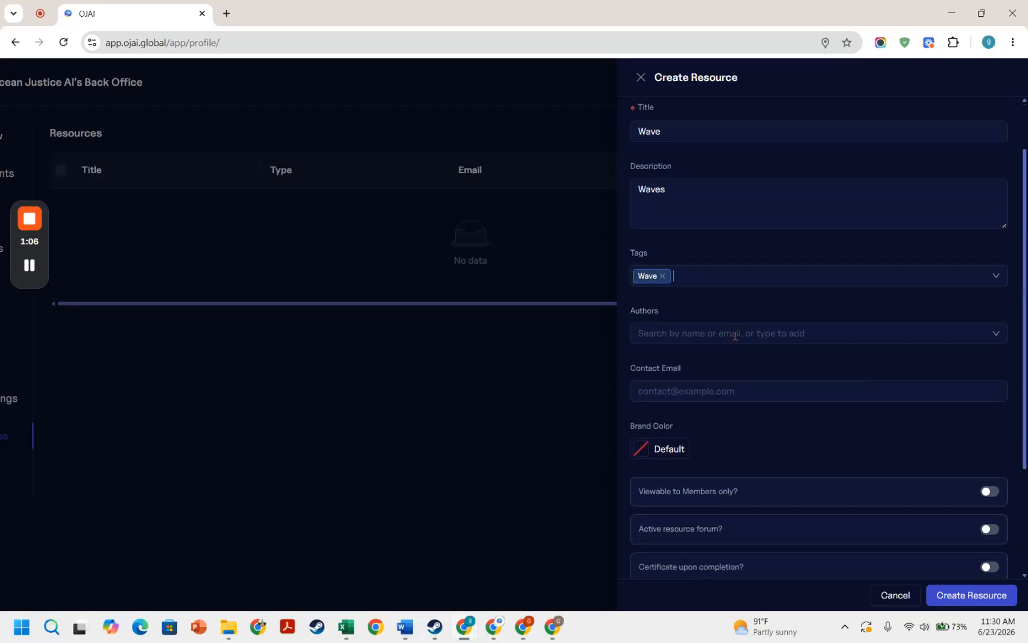
{"action": "left_click", "coordinate": [706, 335]}
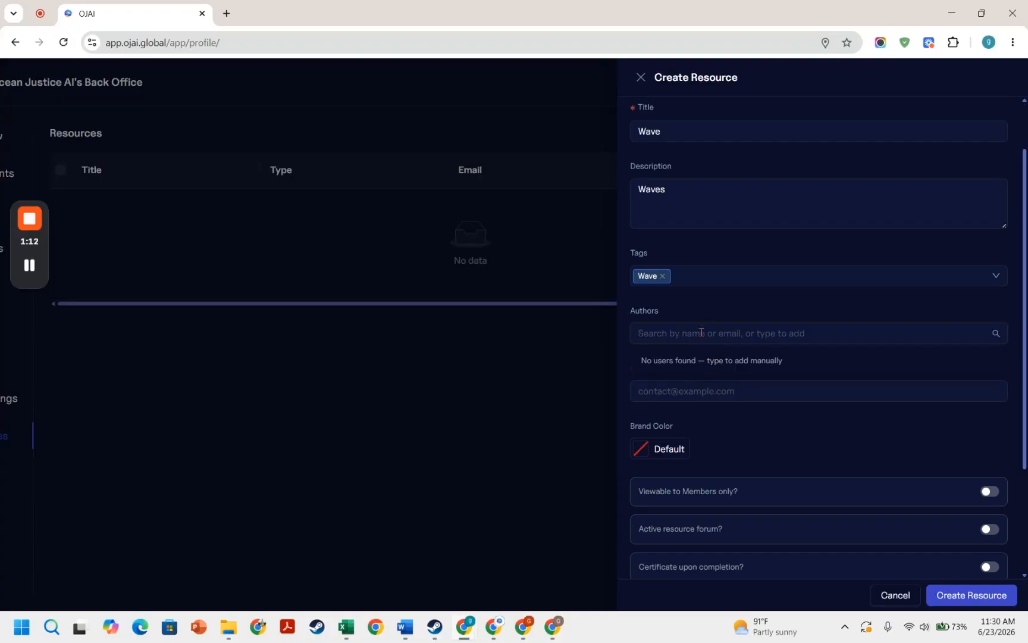
{"action": "left_click", "coordinate": [732, 316]}
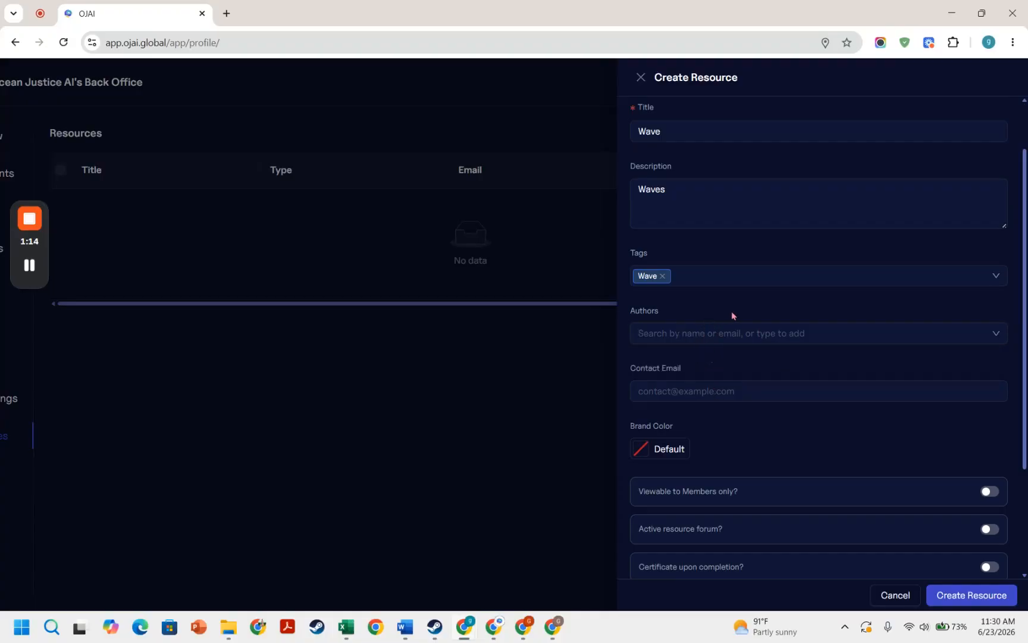
{"action": "left_click", "coordinate": [702, 391]}
{"action": "left_click", "coordinate": [731, 371]}
{"action": "scroll", "coordinate": [787, 429], "scroll_direction": "down", "scroll_amount": 3}
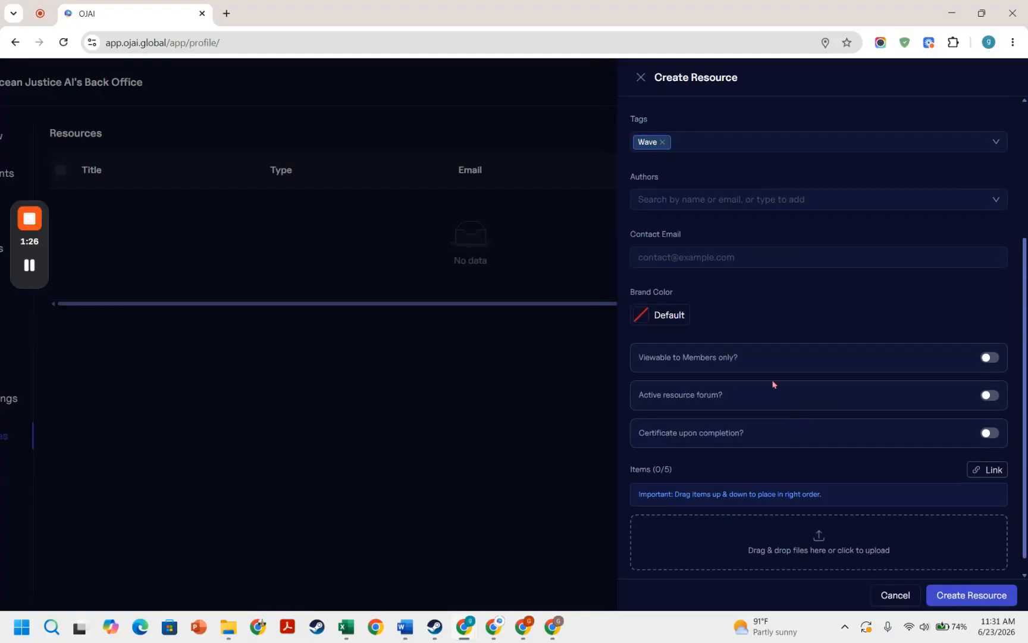
{"action": "left_click", "coordinate": [654, 317]}
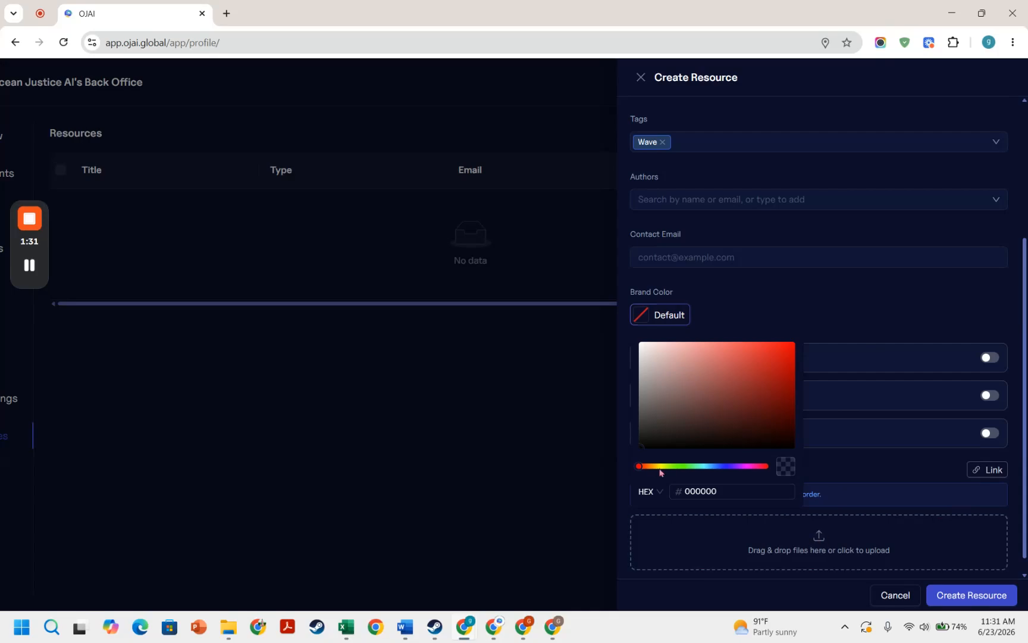
{"action": "left_click", "coordinate": [812, 288]}
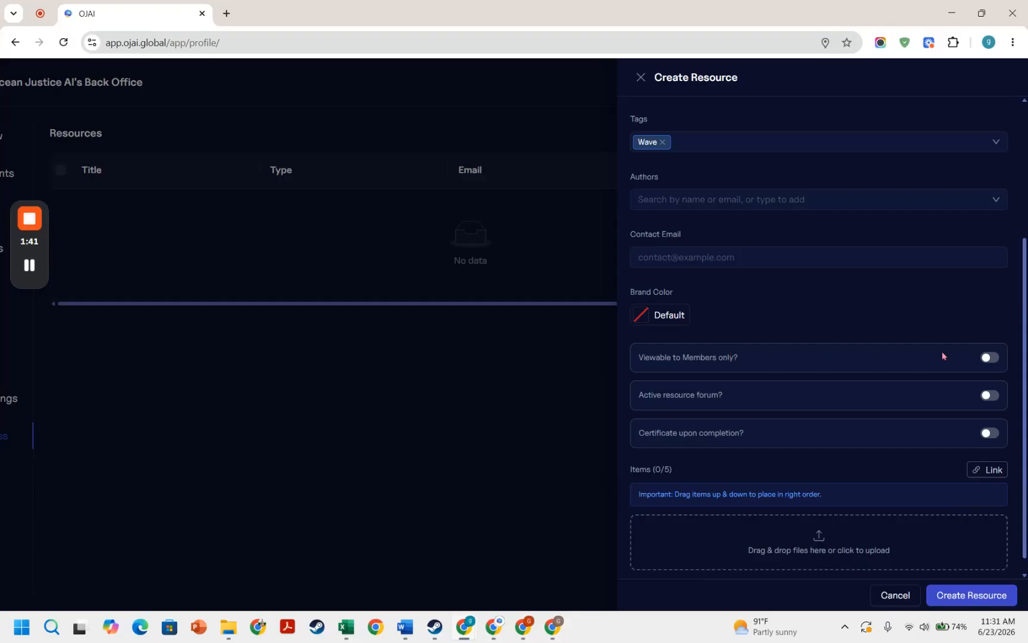
Step: Turn on the active resource forum, leaving members-only viewing and the certificate upon completion switched off
{"action": "left_click", "coordinate": [991, 358]}
{"action": "left_click", "coordinate": [985, 357]}
{"action": "left_click", "coordinate": [990, 397]}
{"action": "left_click", "coordinate": [991, 435]}
{"action": "left_click", "coordinate": [990, 435]}
{"action": "scroll", "coordinate": [708, 450], "scroll_direction": "down", "scroll_amount": 1}
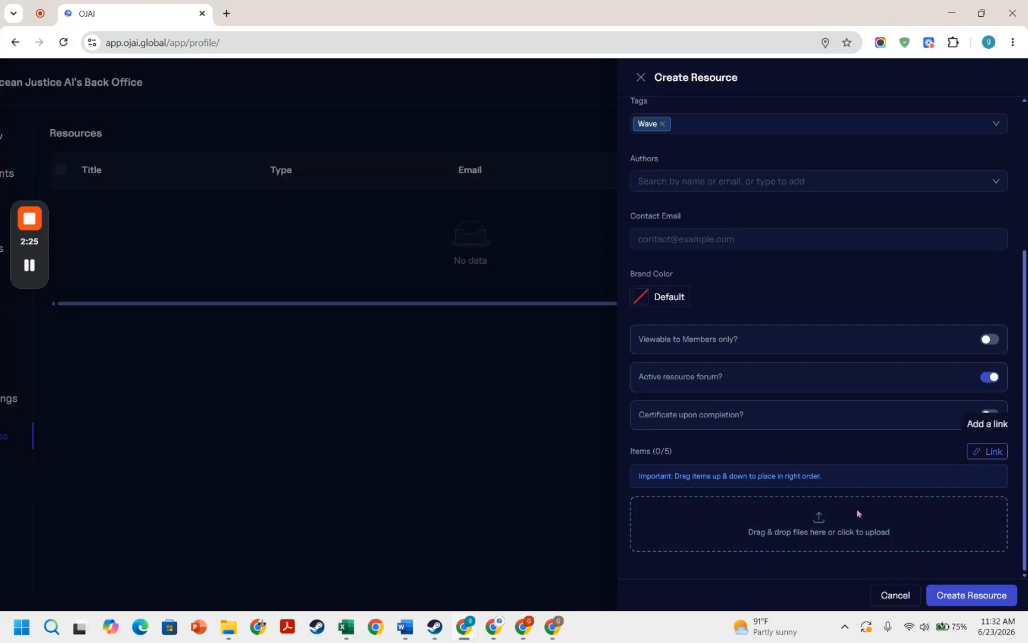
{"action": "left_click", "coordinate": [985, 453]}
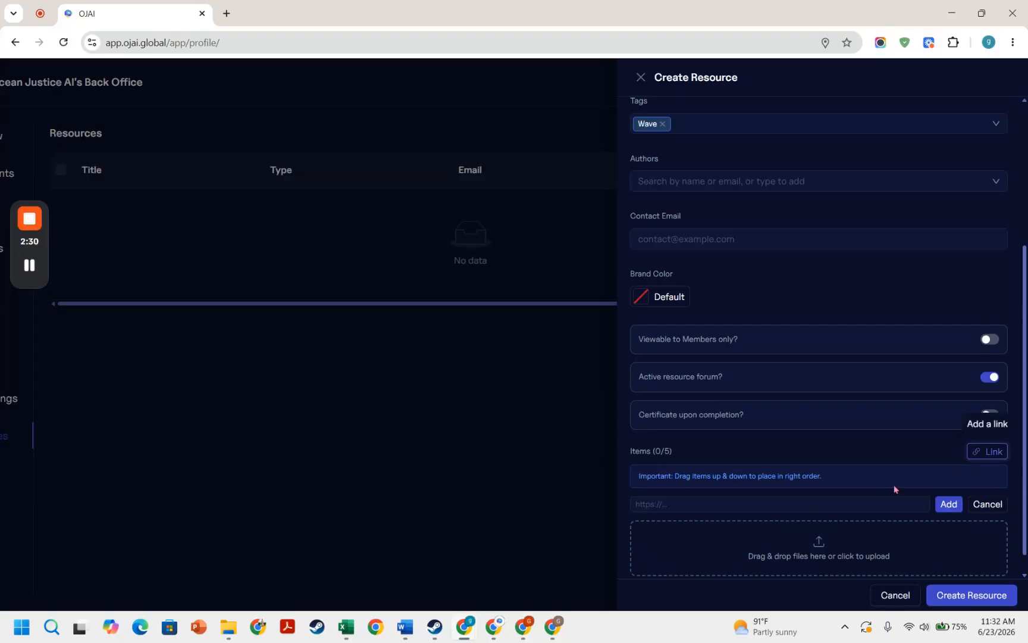
{"action": "left_click", "coordinate": [642, 505]}
{"action": "right_click", "coordinate": [643, 505]}
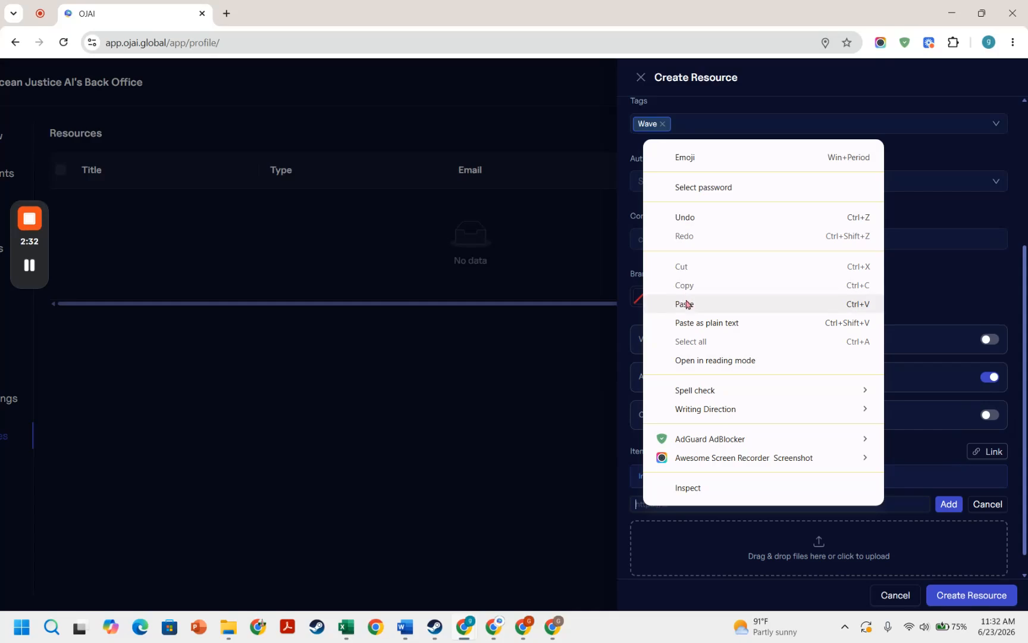
{"action": "left_click", "coordinate": [684, 304]}
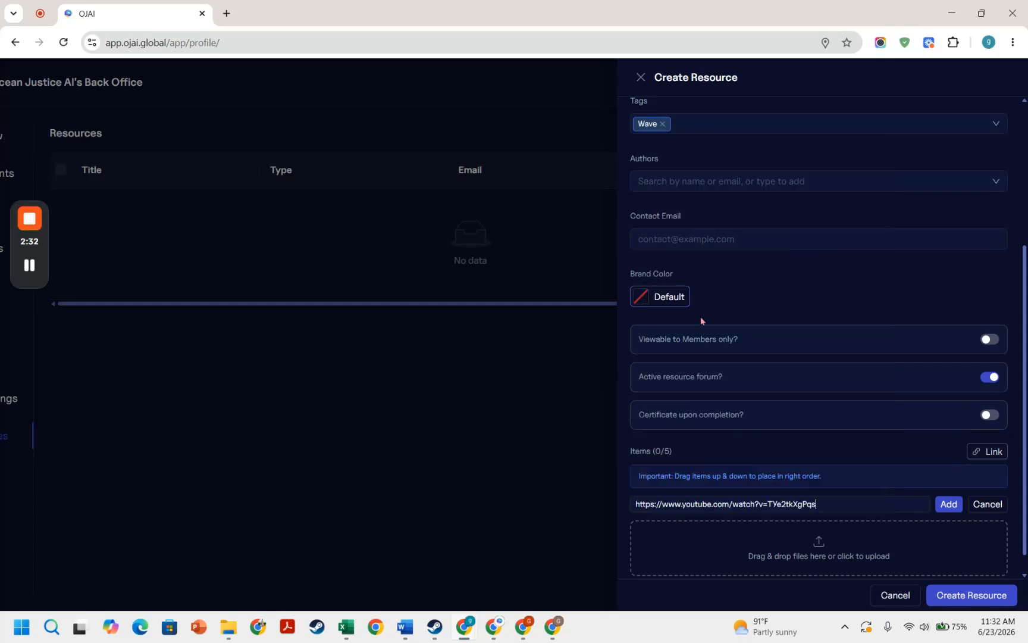
{"action": "left_click", "coordinate": [950, 504]}
Step: Set the added link item's type to Video and leave it not downloadable
{"action": "scroll", "coordinate": [808, 489], "scroll_direction": "down", "scroll_amount": 2}
{"action": "scroll", "coordinate": [774, 442], "scroll_direction": "down", "scroll_amount": 1}
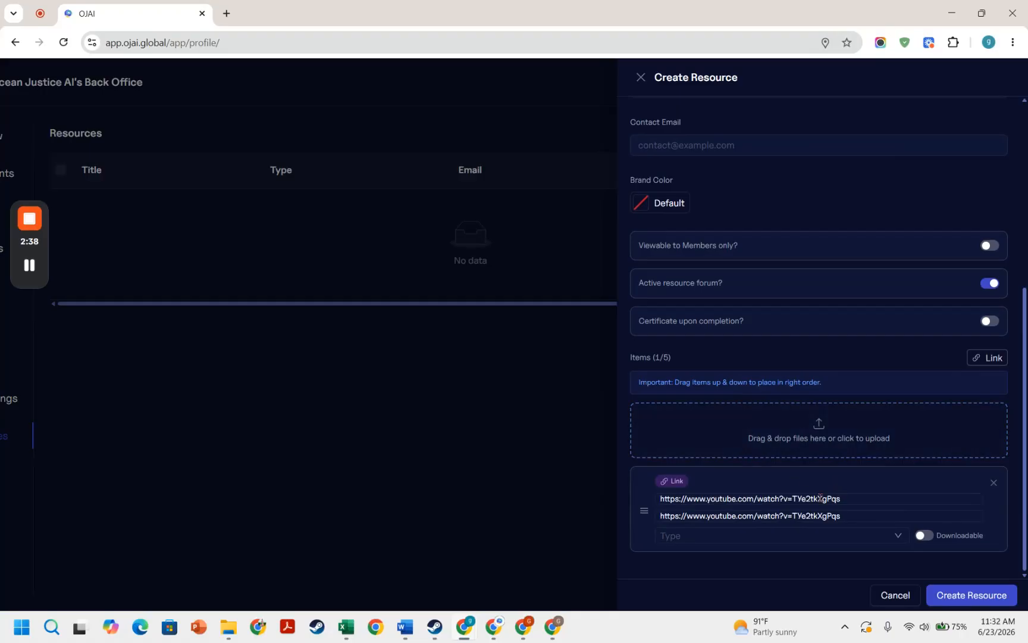
{"action": "triple_click", "coordinate": [708, 501]}
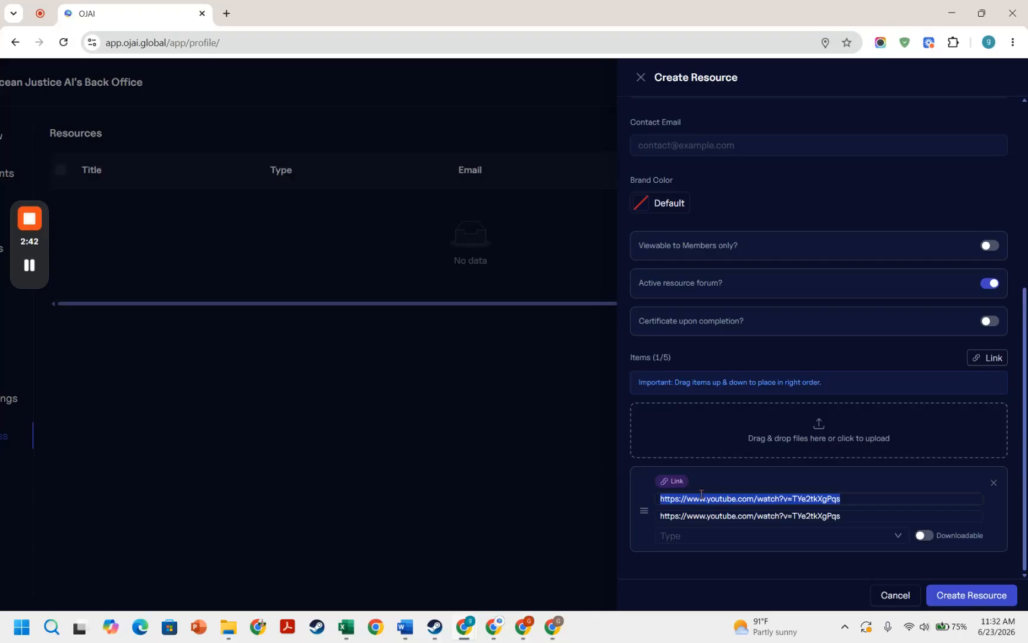
{"action": "left_click", "coordinate": [707, 542]}
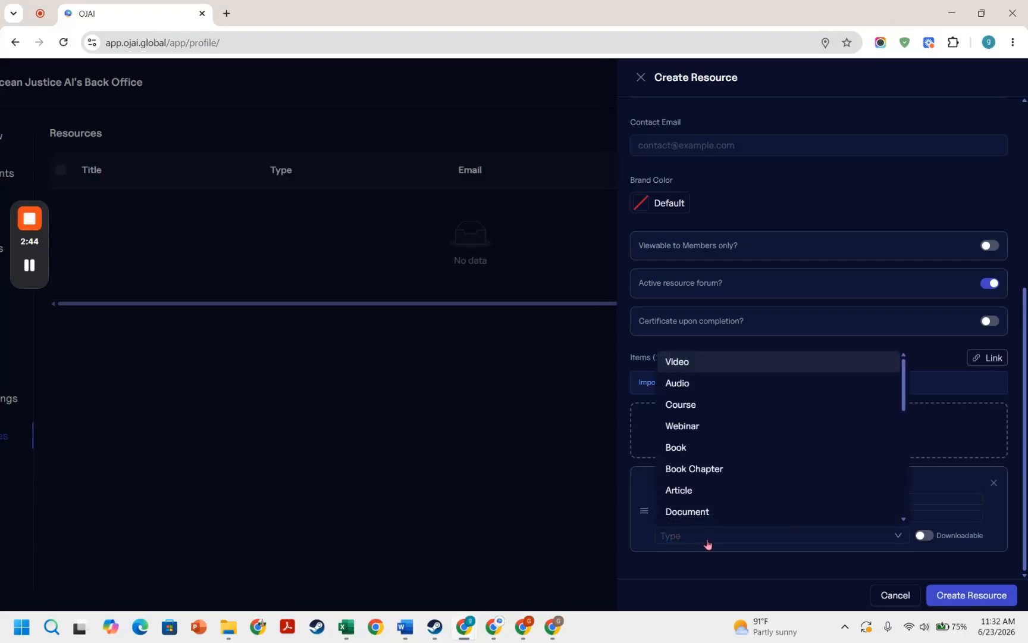
{"action": "left_click", "coordinate": [681, 364]}
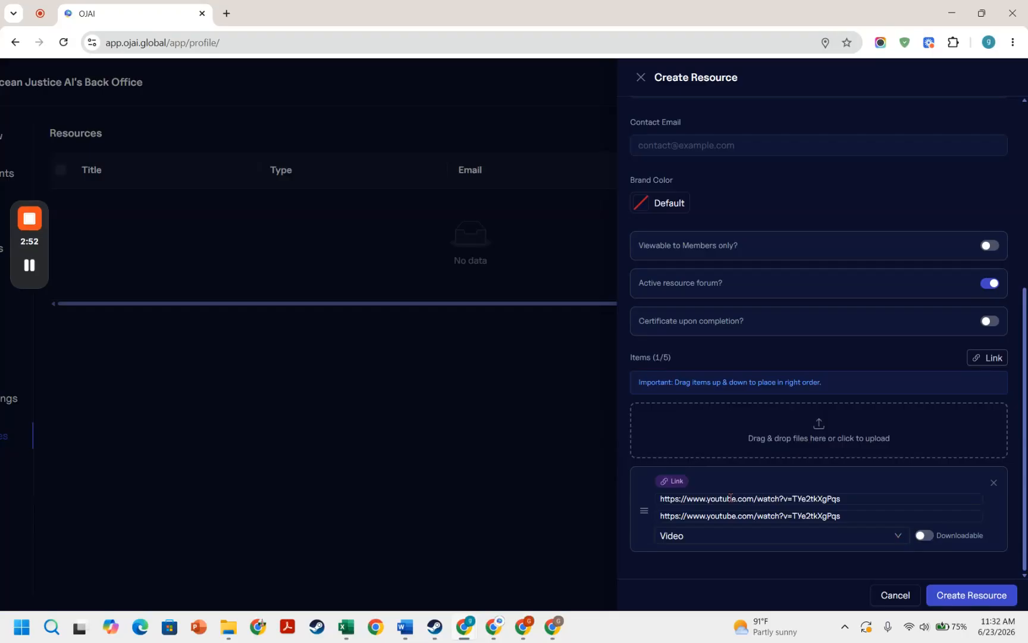
{"action": "left_click", "coordinate": [930, 536]}
{"action": "left_click", "coordinate": [921, 537]}
Step: Review the completed form and create the Wave video resource
{"action": "scroll", "coordinate": [773, 331], "scroll_direction": "up", "scroll_amount": 5}
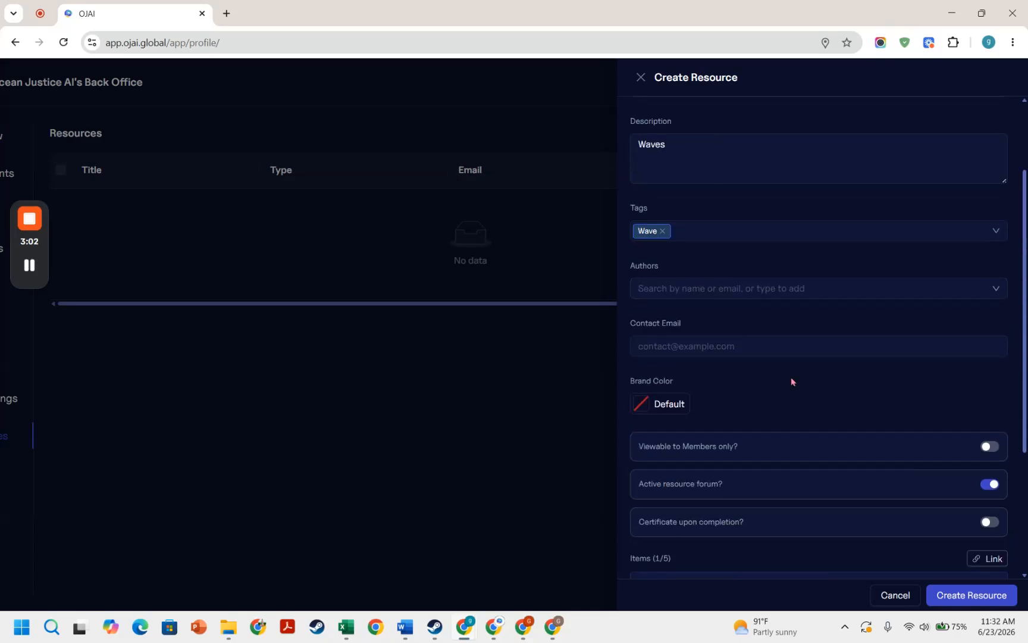
{"action": "scroll", "coordinate": [926, 429], "scroll_direction": "down", "scroll_amount": 5}
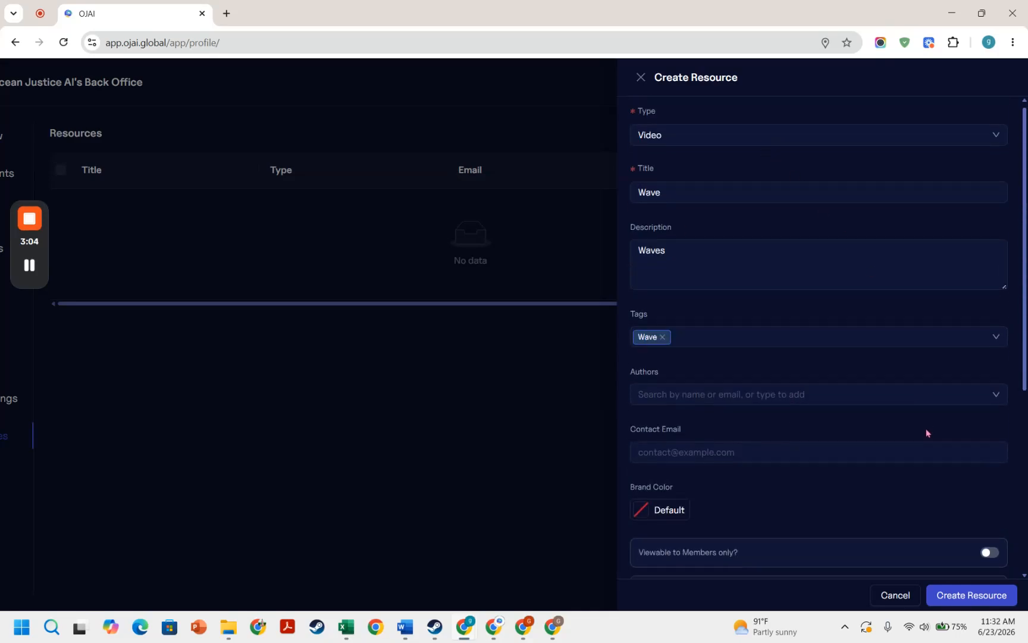
{"action": "left_click", "coordinate": [970, 598]}
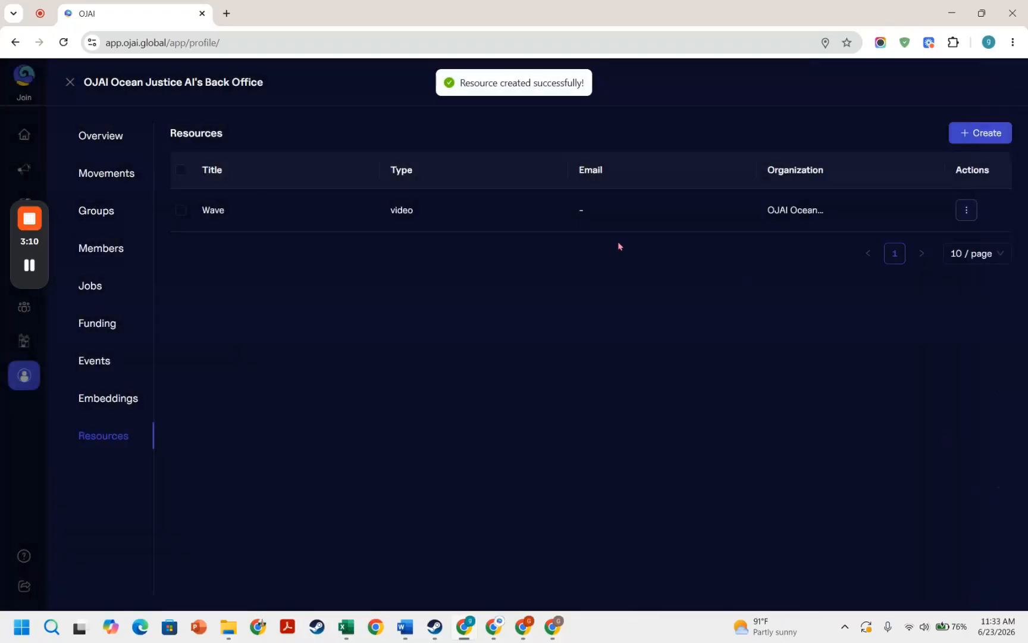
Step: Leave the back office and open the Wave video resource from the Resource Hub
{"action": "left_click", "coordinate": [70, 82]}
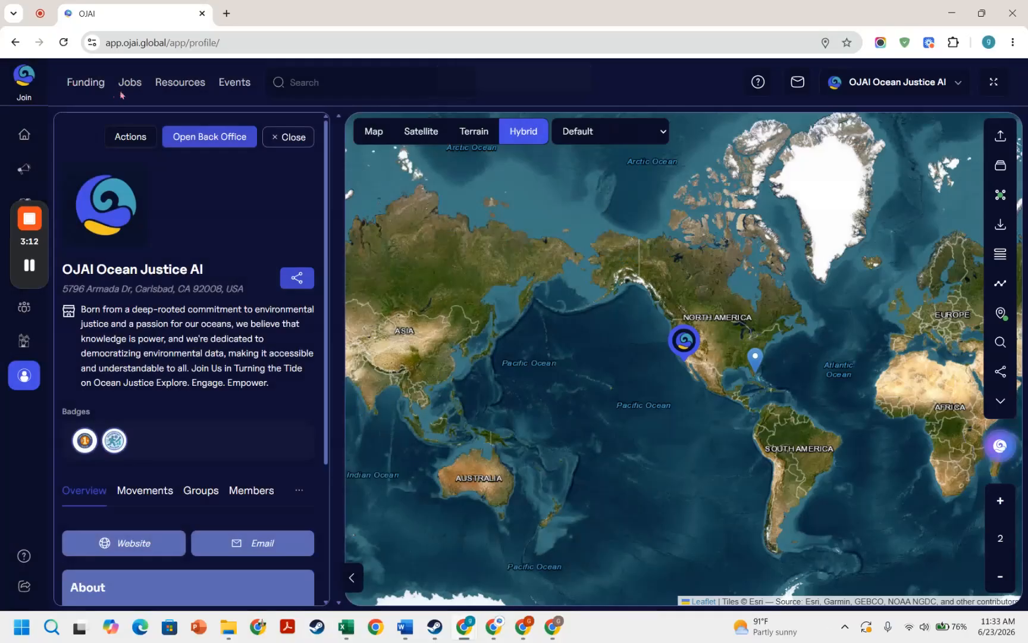
{"action": "left_click", "coordinate": [179, 85]}
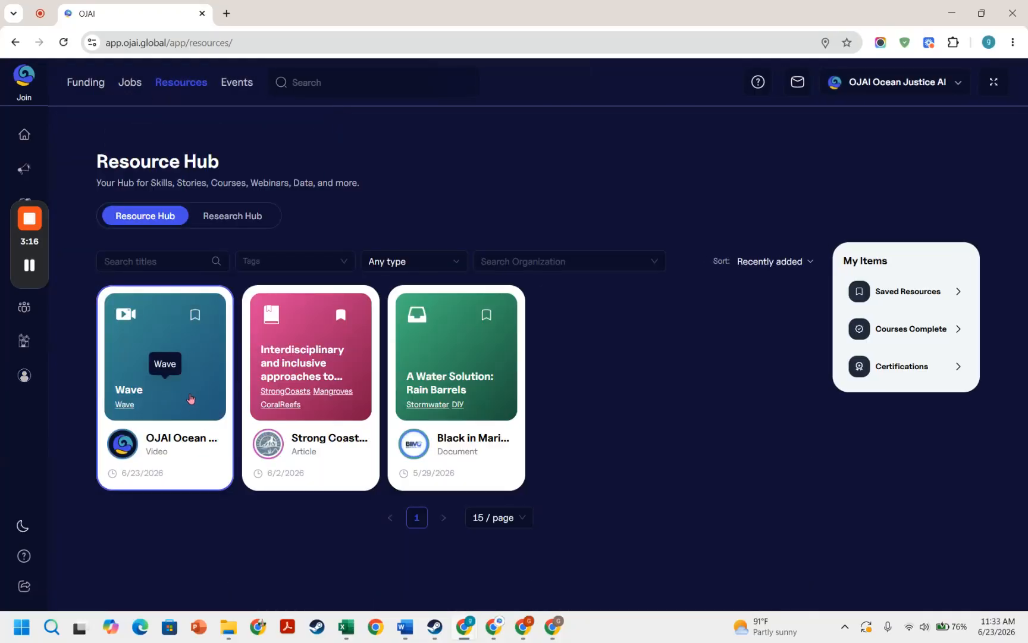
{"action": "left_click", "coordinate": [187, 388]}
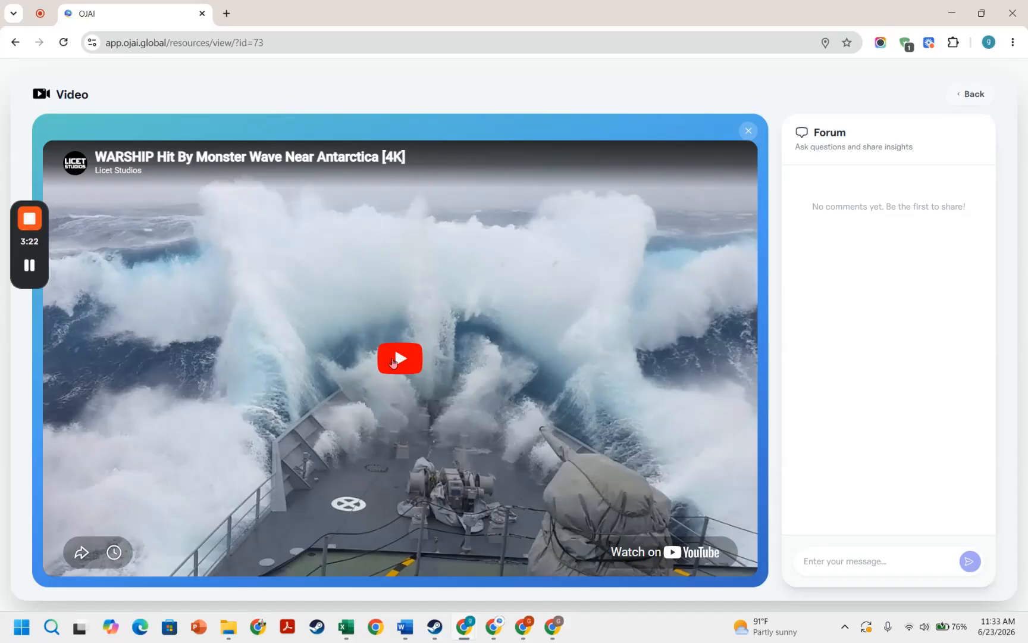
Step: Play the resource's embedded video briefly, pause it and return to the Resource Hub
{"action": "left_click", "coordinate": [400, 362]}
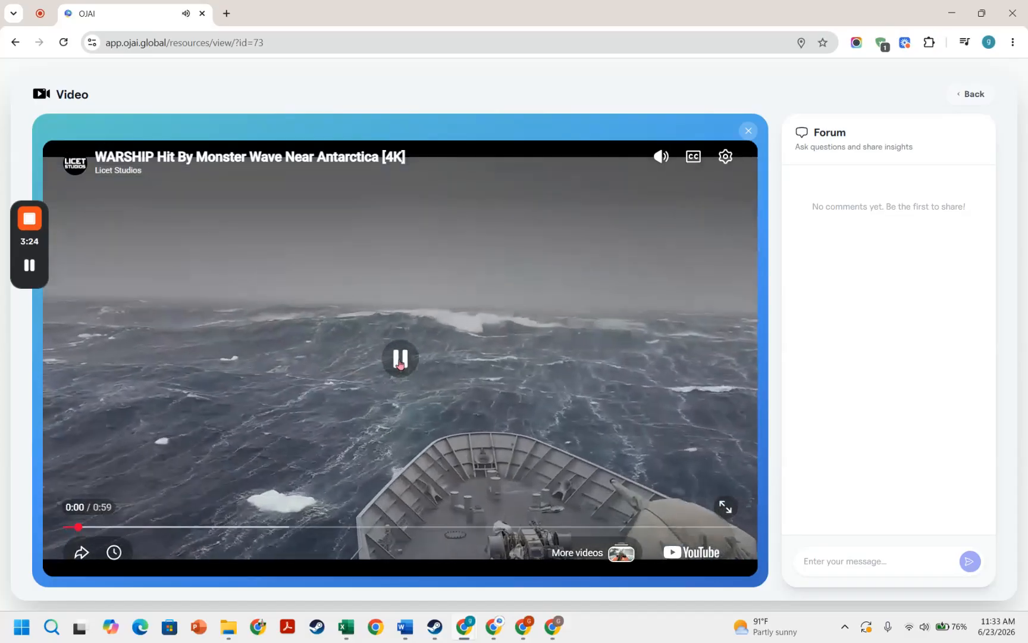
{"action": "left_click", "coordinate": [400, 360]}
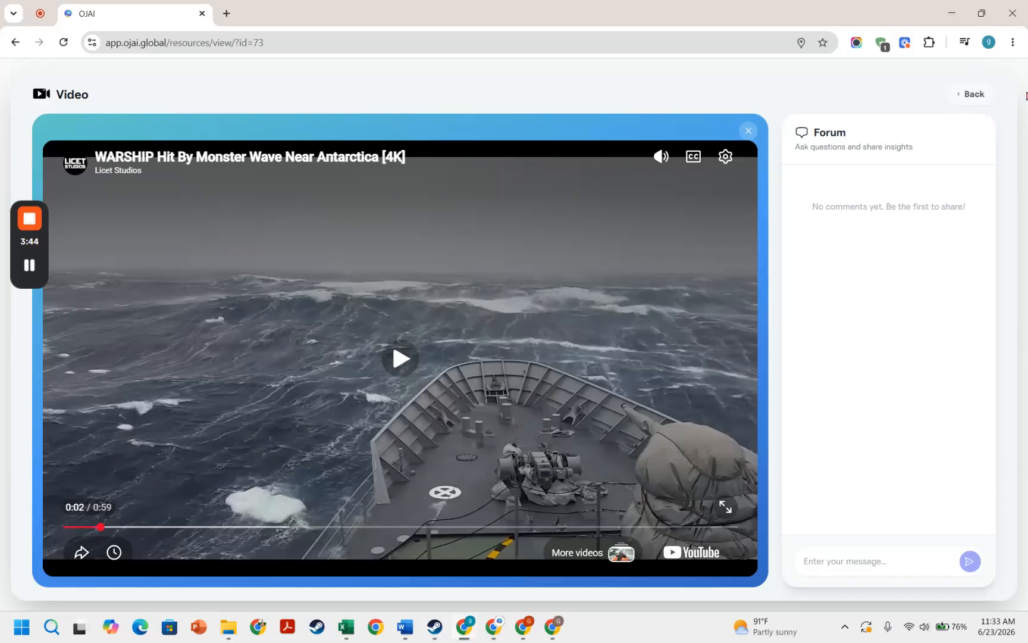
{"action": "left_click", "coordinate": [972, 94]}
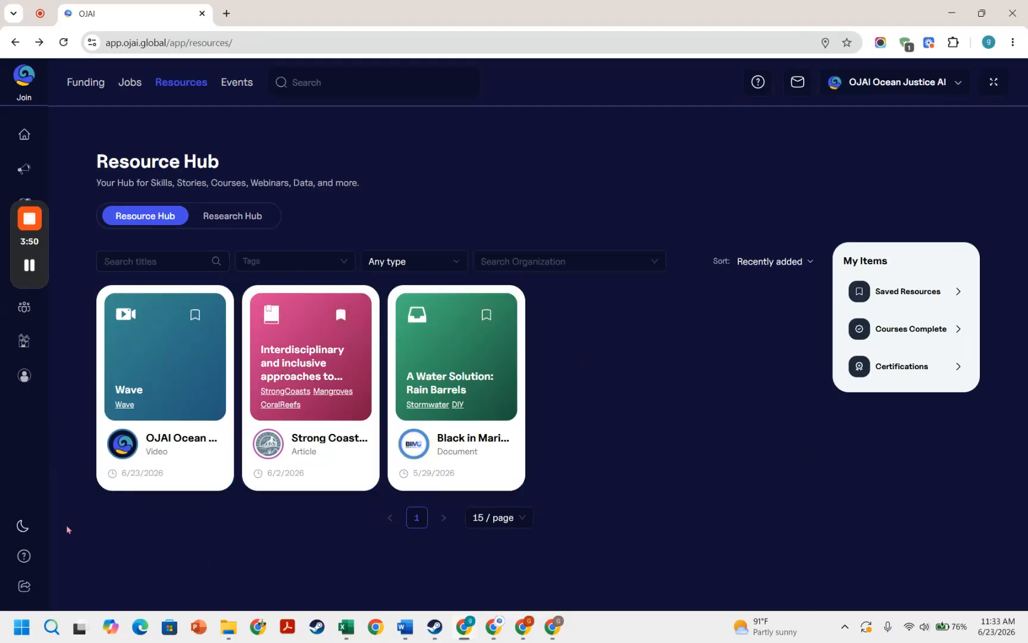
Step: Open the organization's profile and look through its list of members
{"action": "mouse_move", "coordinate": [37, 356]}
{"action": "left_click", "coordinate": [50, 383]}
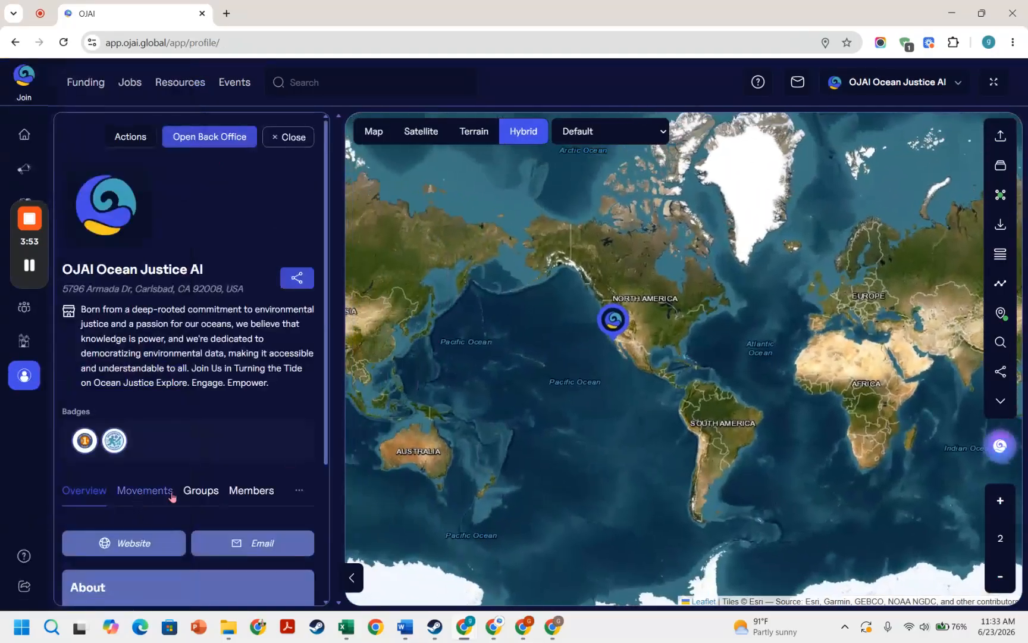
{"action": "left_click", "coordinate": [237, 493]}
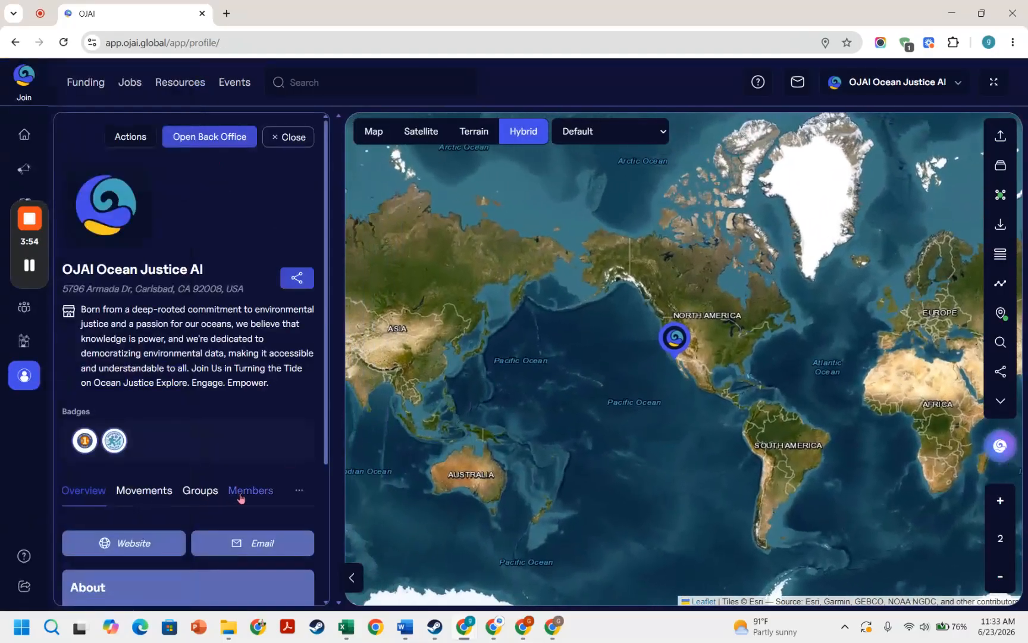
{"action": "scroll", "coordinate": [200, 569], "scroll_direction": "down", "scroll_amount": 8}
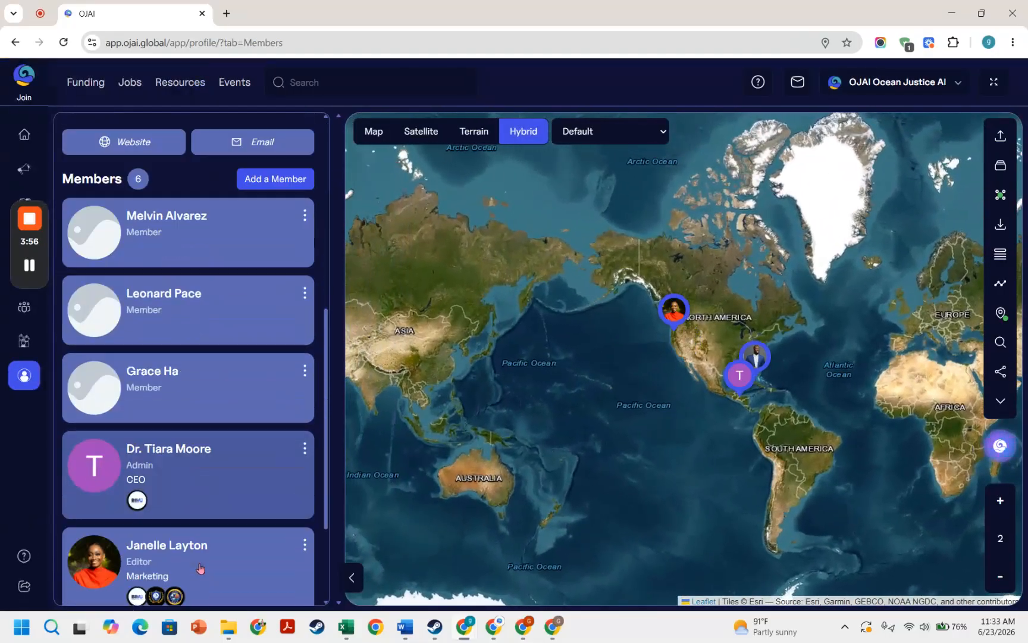
{"action": "scroll", "coordinate": [201, 569], "scroll_direction": "up", "scroll_amount": 4}
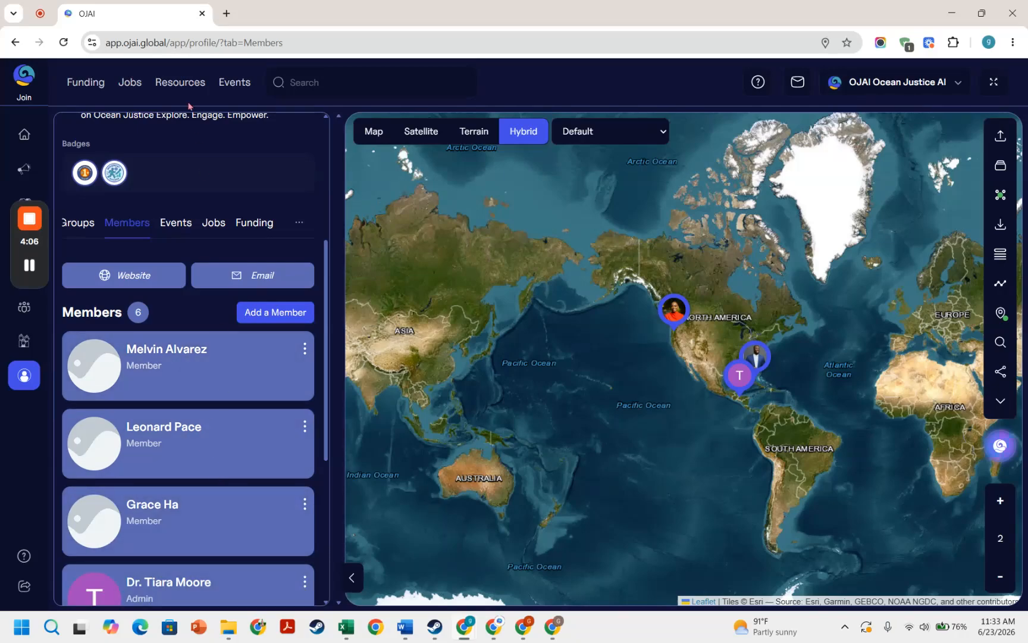
Step: Return to the Resource Hub and bookmark the Wave video resource
{"action": "left_click", "coordinate": [181, 82]}
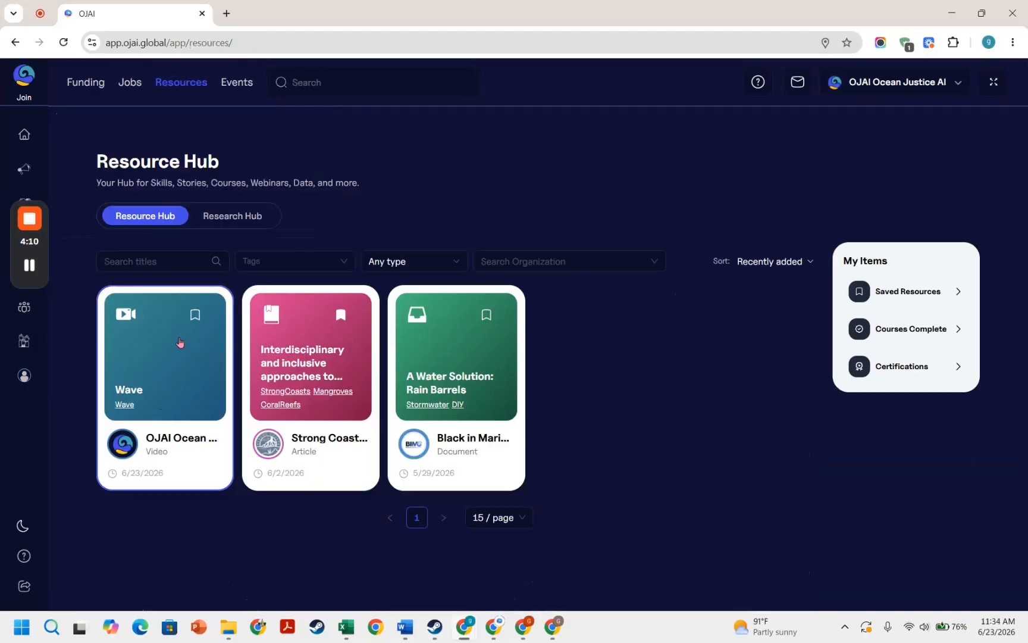
{"action": "left_click", "coordinate": [197, 320]}
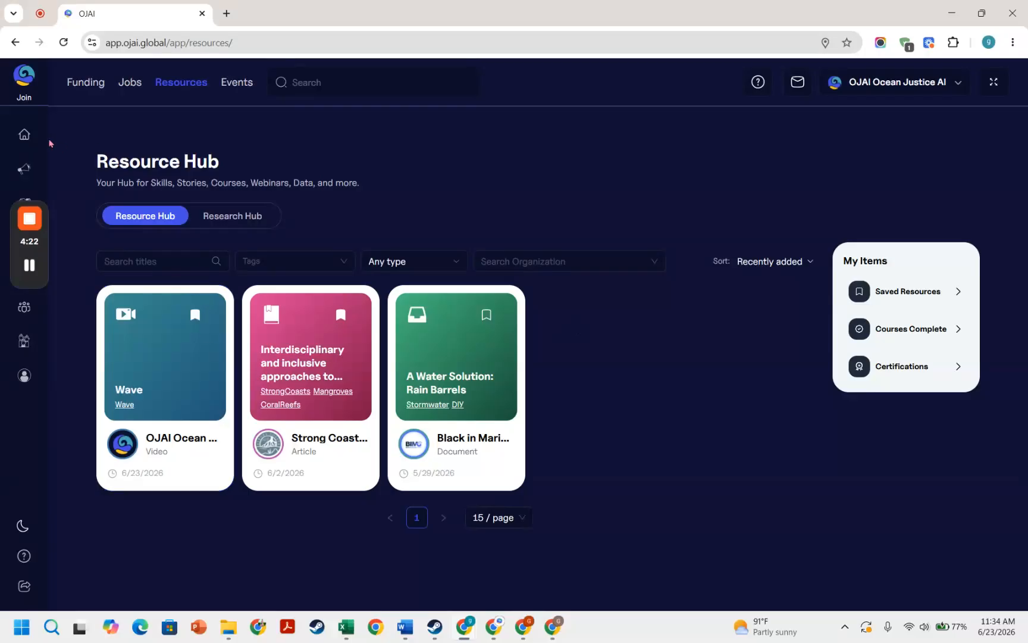
Step: Open the resources list in the organization's back office, then select and deselect the Wave entry
{"action": "mouse_move", "coordinate": [60, 142]}
{"action": "left_click", "coordinate": [56, 393]}
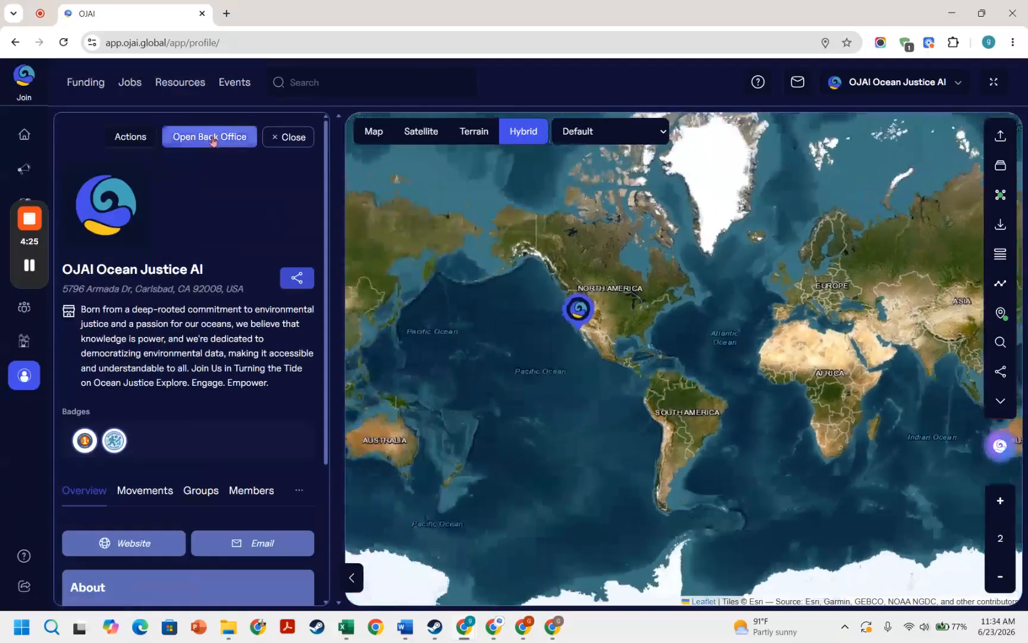
{"action": "left_click", "coordinate": [212, 138]}
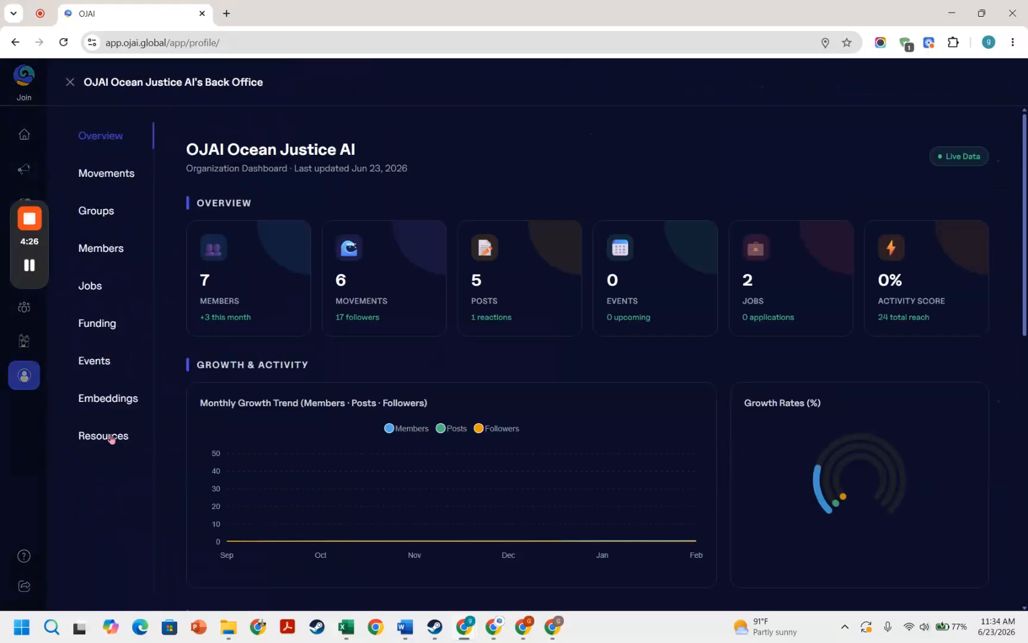
{"action": "left_click", "coordinate": [116, 436]}
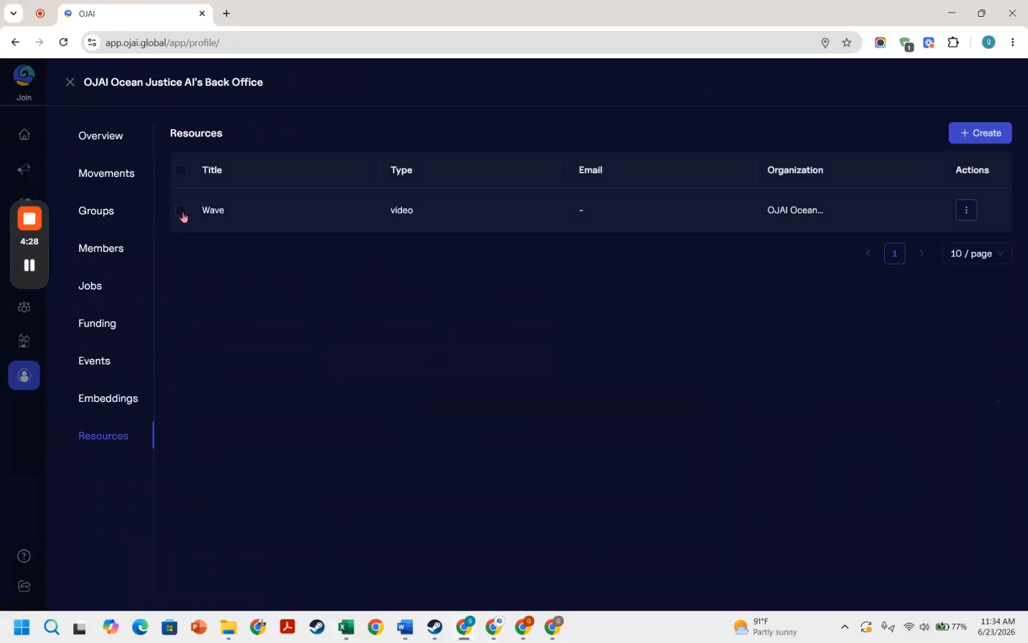
{"action": "left_click", "coordinate": [182, 215]}
{"action": "left_click", "coordinate": [182, 211]}
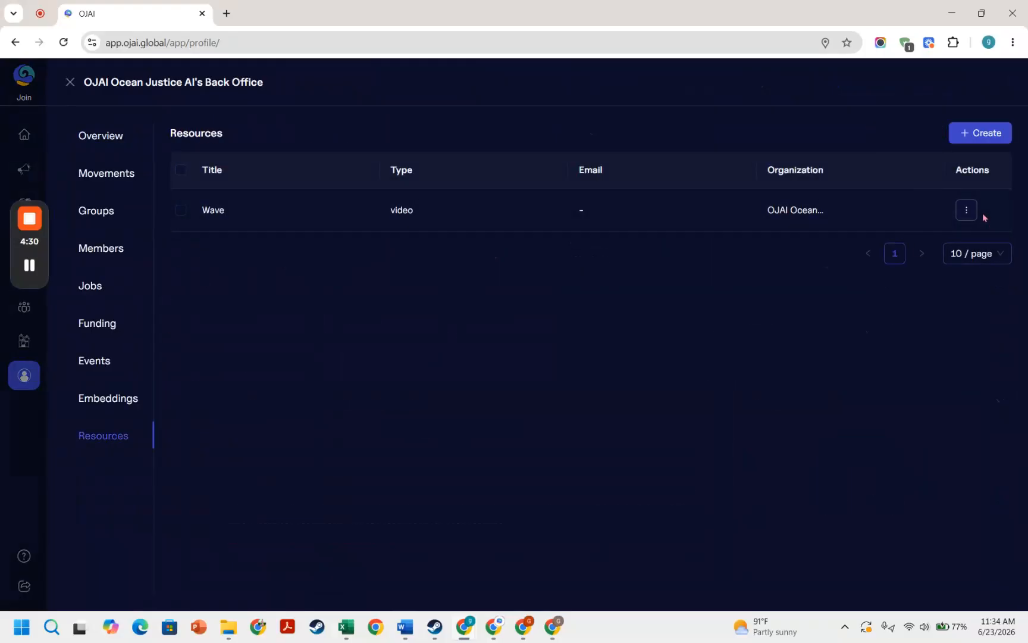
Step: Open the Wave resource for editing, view the available resource types, and leave the form without saving
{"action": "left_click", "coordinate": [968, 211]}
{"action": "left_click", "coordinate": [958, 236]}
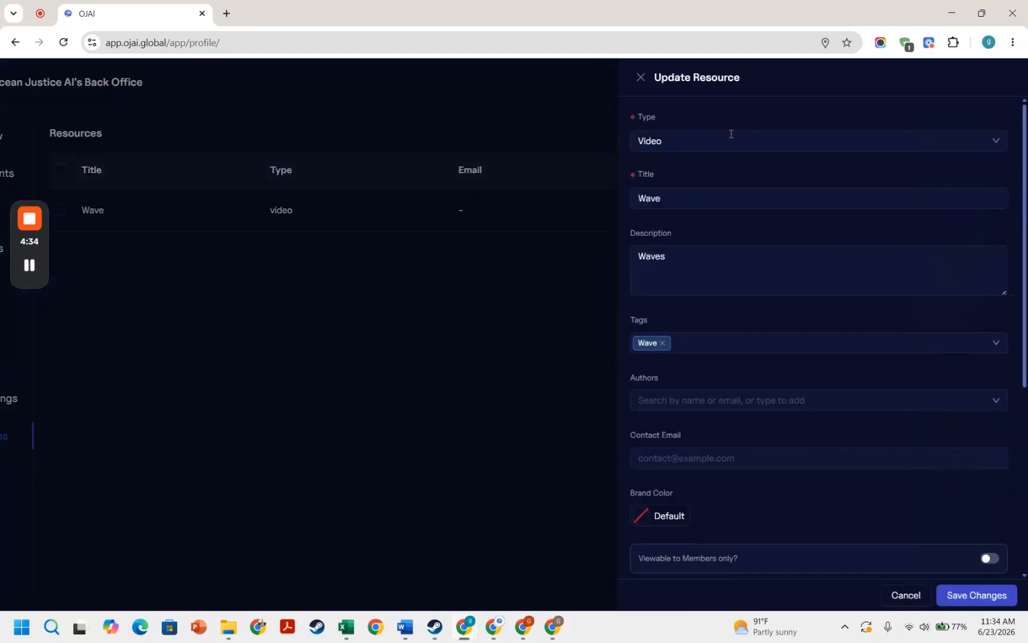
{"action": "left_click", "coordinate": [810, 142]}
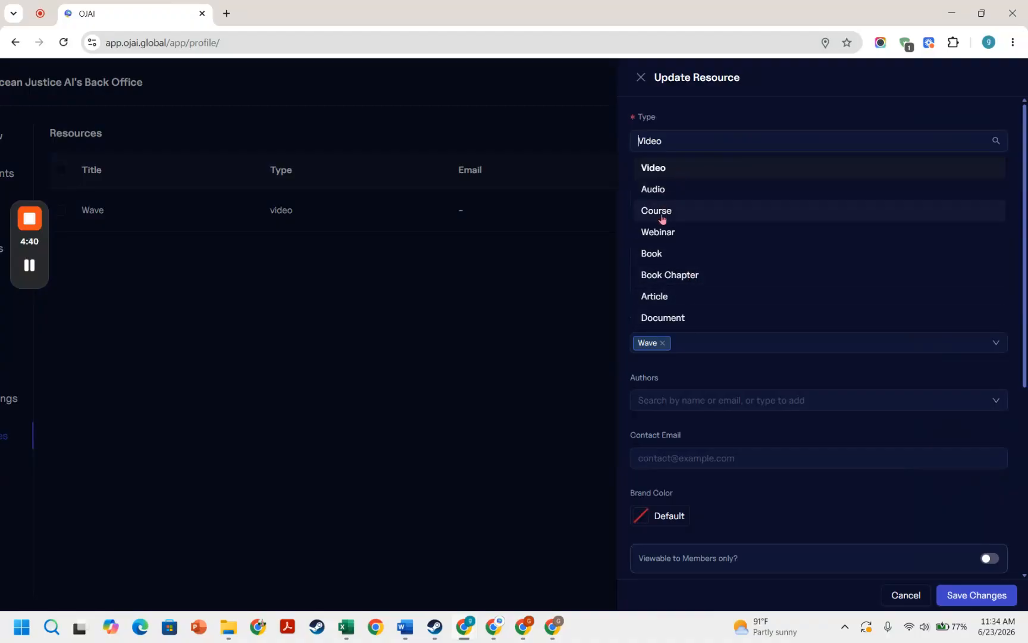
{"action": "left_click", "coordinate": [754, 117]}
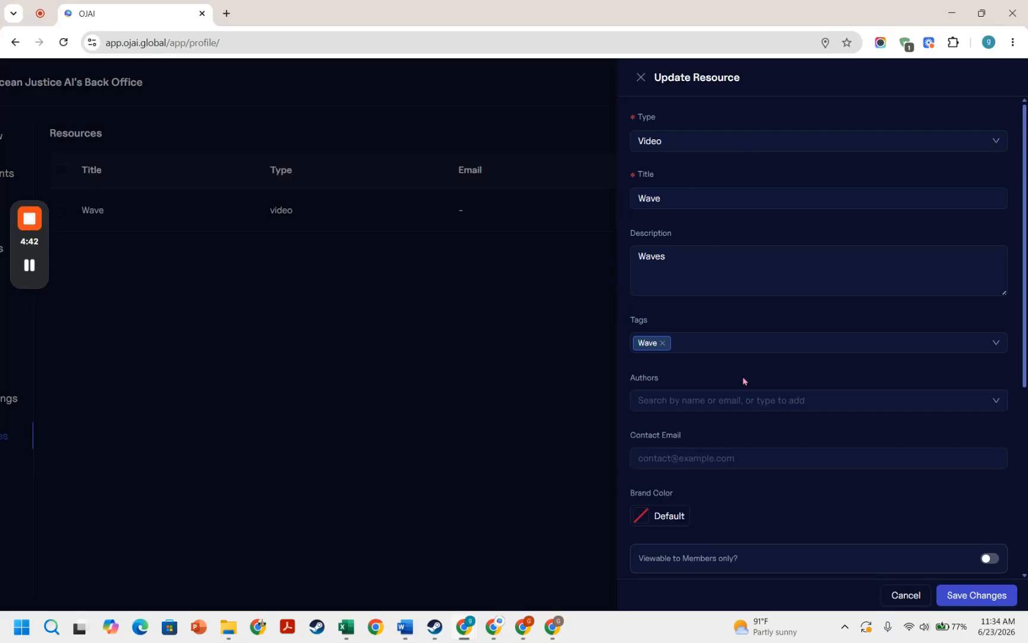
{"action": "left_click", "coordinate": [905, 595]}
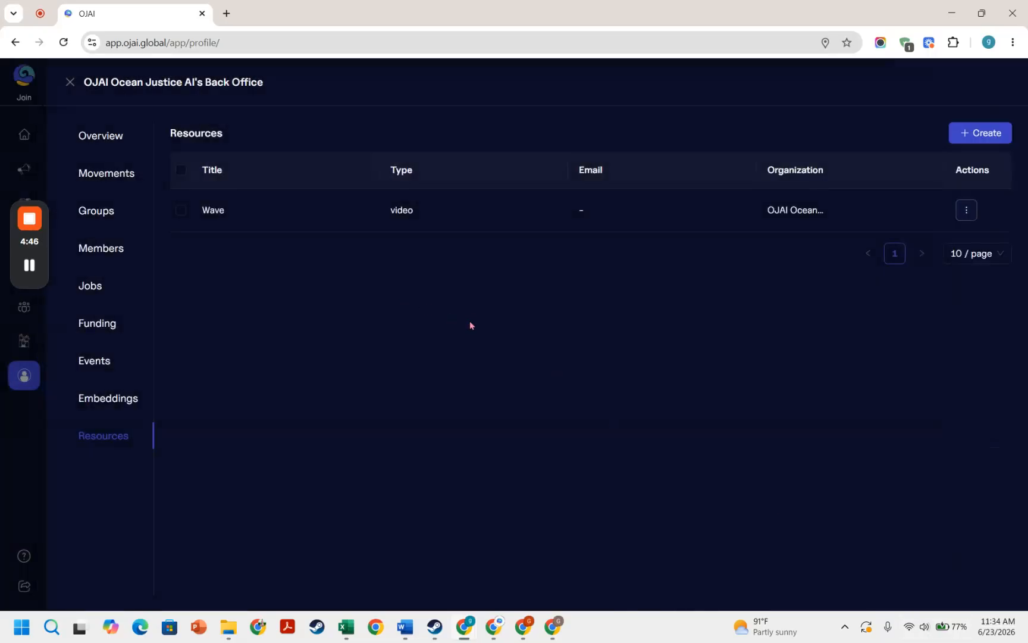